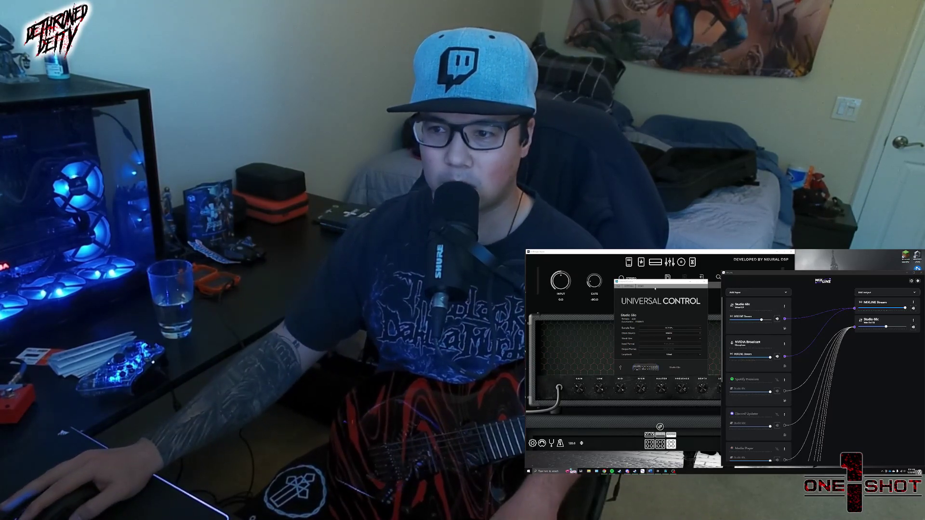
# Shift Universal Control left and set the Studio 68c loopback mode to Virtual
pyautogui.moveTo(641, 281); pyautogui.dragTo(605, 285)
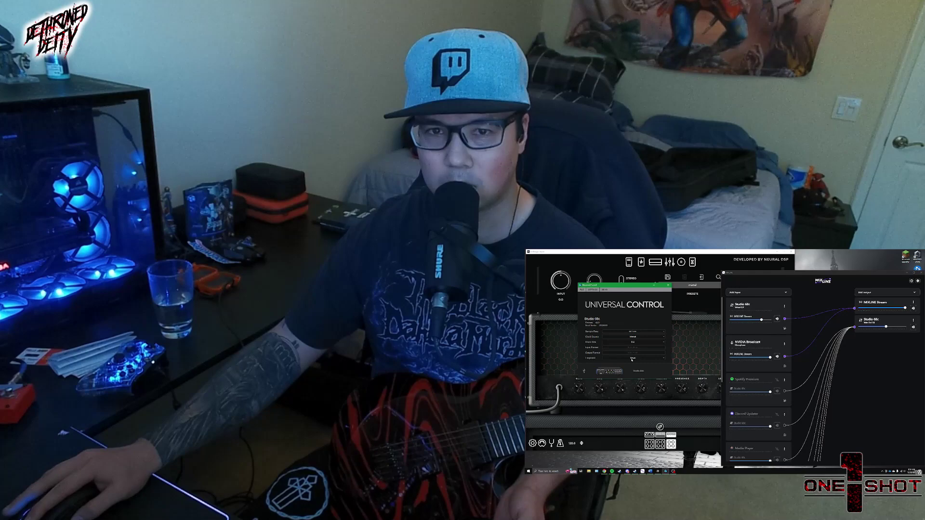
pyautogui.click(640, 358)
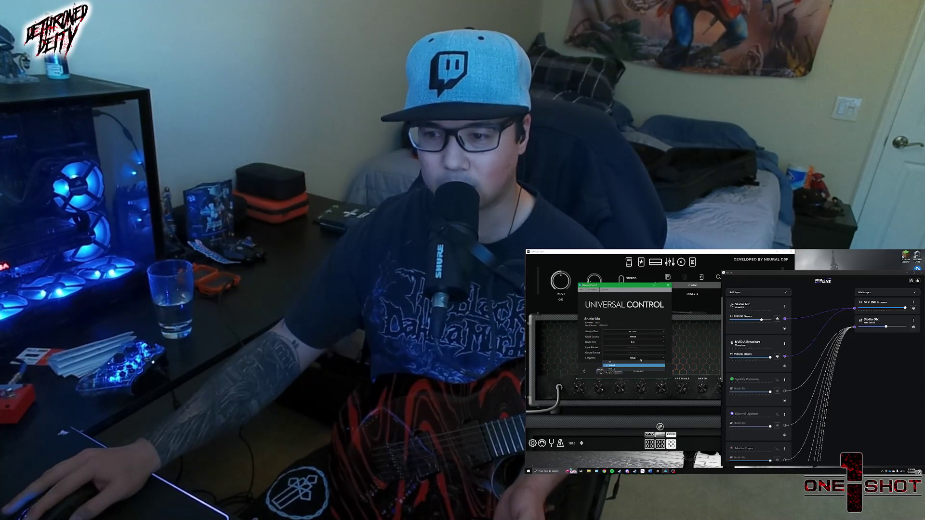
pyautogui.click(638, 363)
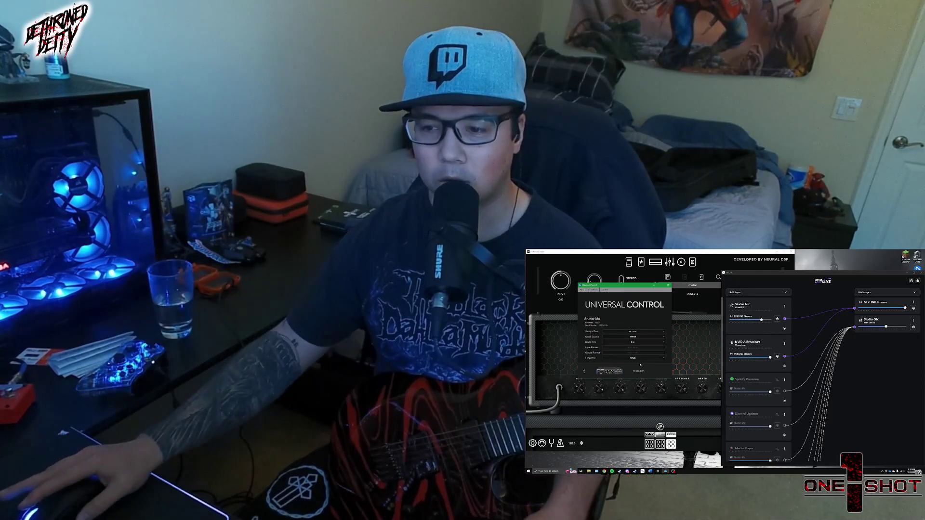
pyautogui.click(640, 360)
pyautogui.click(644, 365)
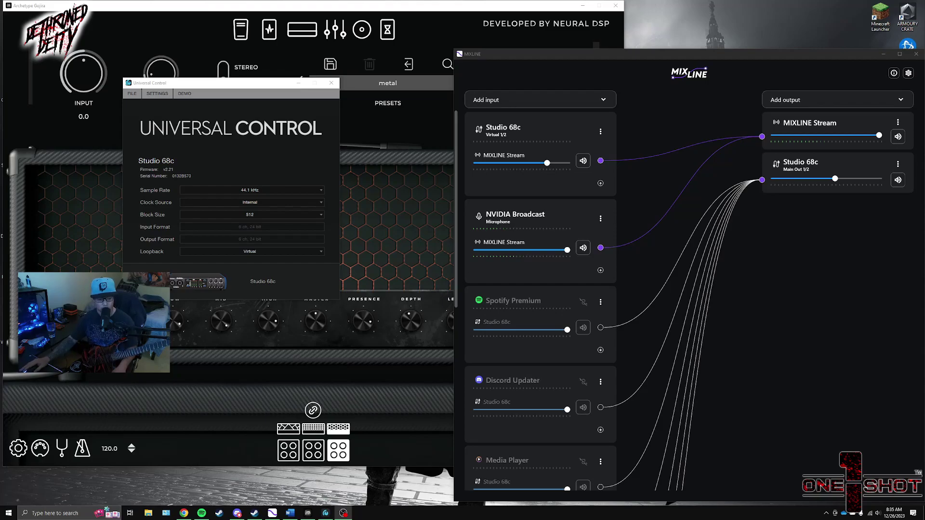
pyautogui.click(290, 252)
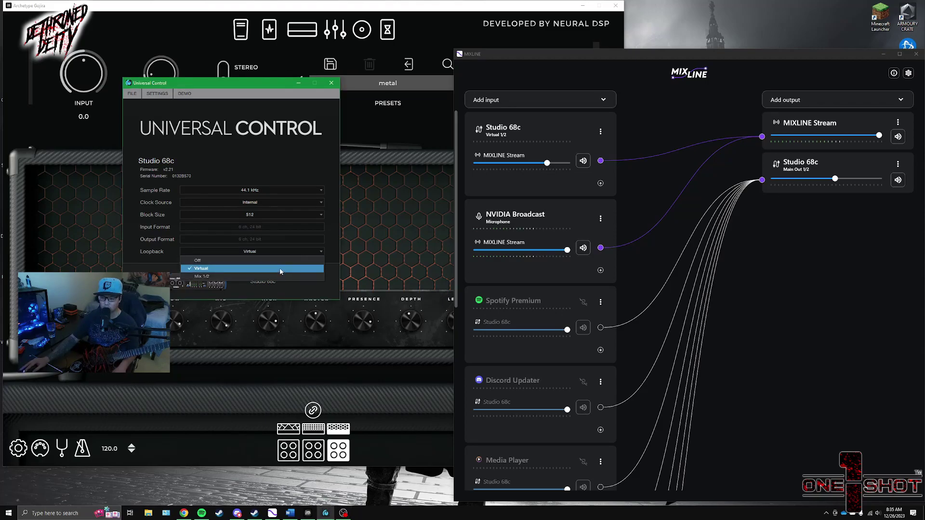
pyautogui.click(279, 268)
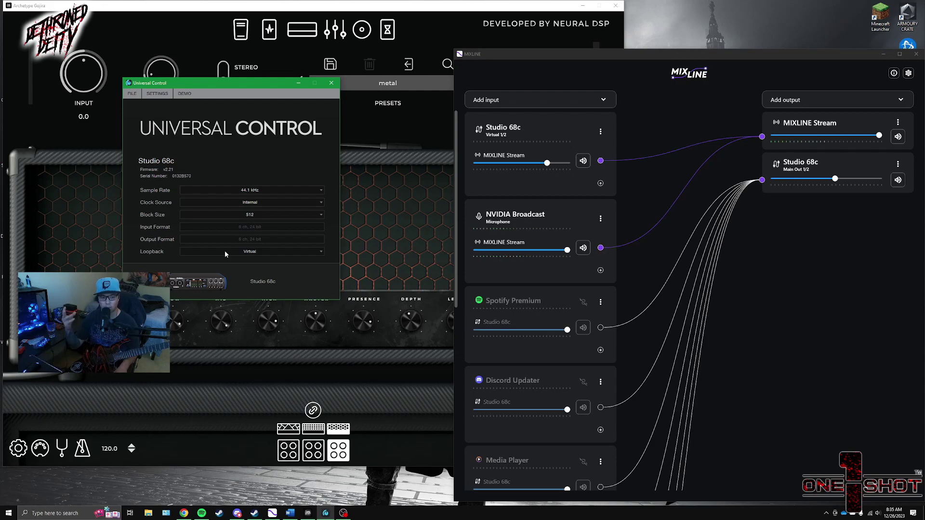
# Move the Mixline window up-left and scroll through its routing list
pyautogui.hotkey('alt', 'Tab')
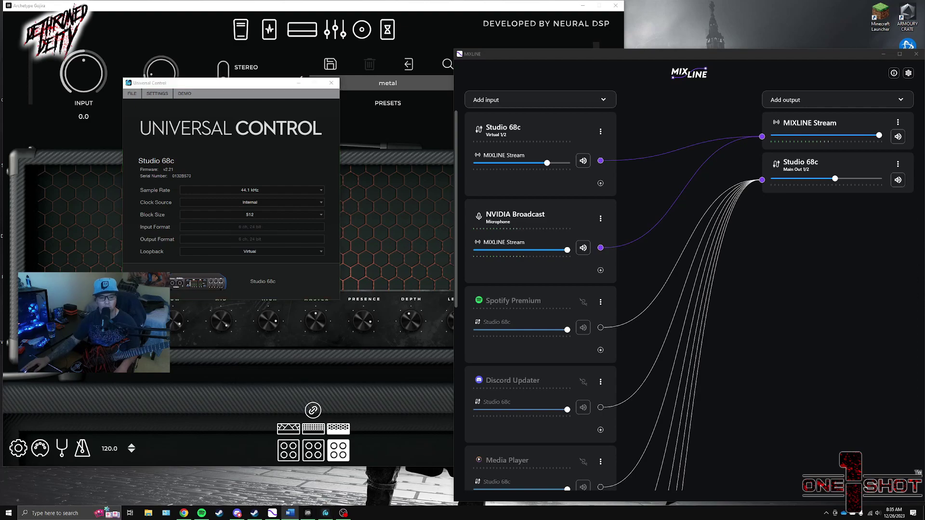
pyautogui.moveTo(782, 57); pyautogui.dragTo(729, 40)
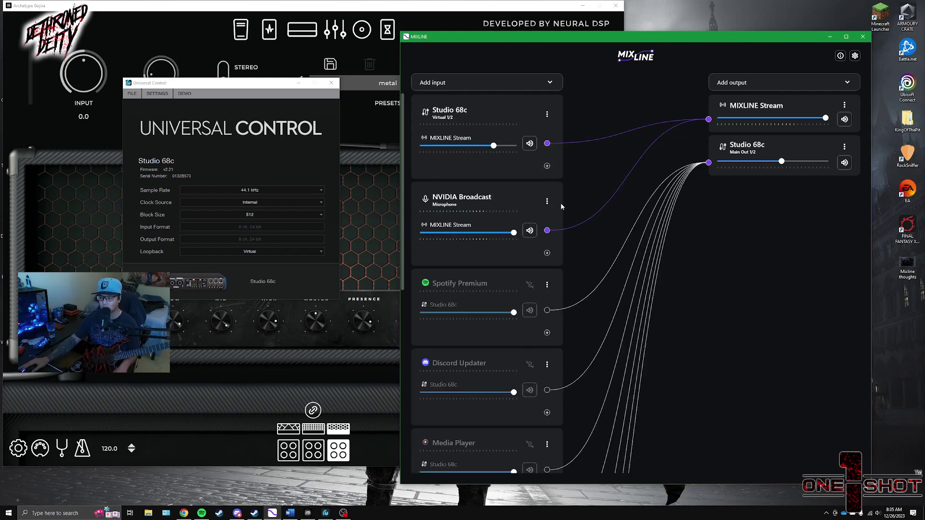
pyautogui.scroll(-1, 548, 212)
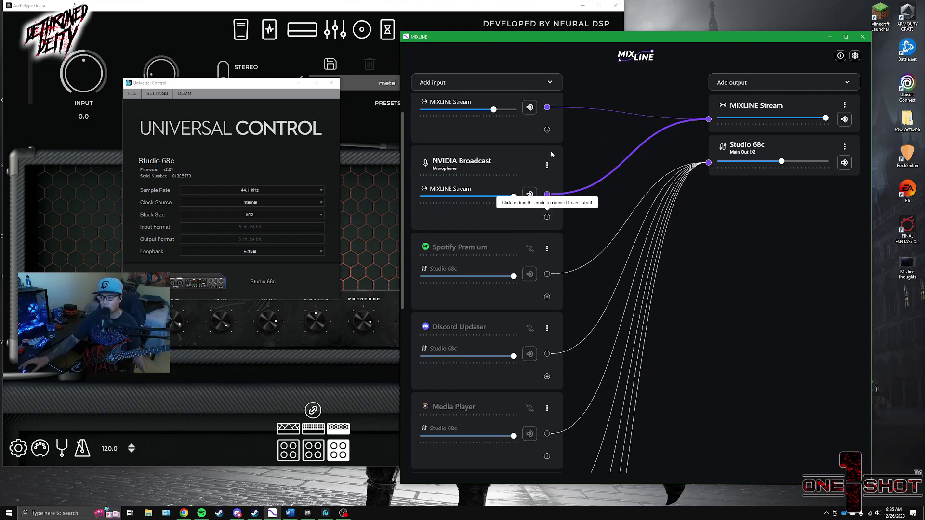
pyautogui.scroll(1, 552, 155)
pyautogui.scroll(-1, 540, 183)
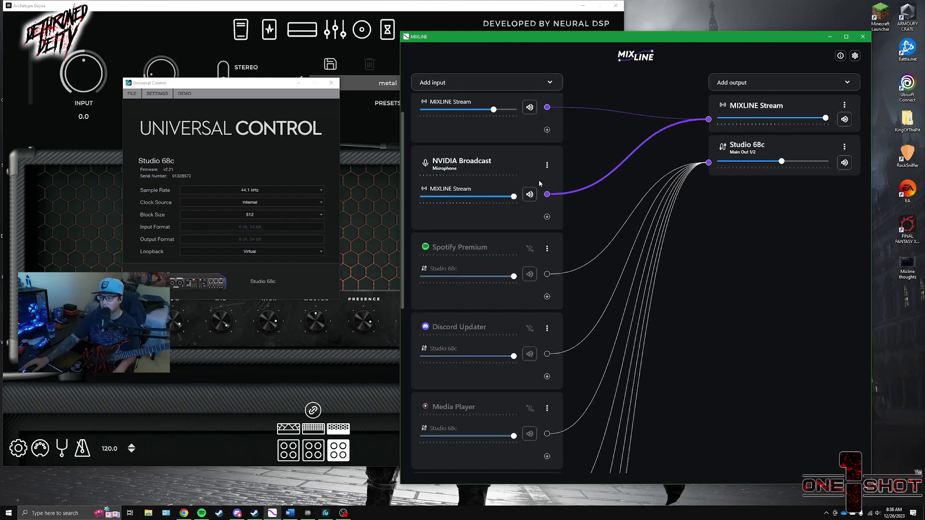
pyautogui.scroll(-6, 537, 190)
pyautogui.scroll(7, 536, 201)
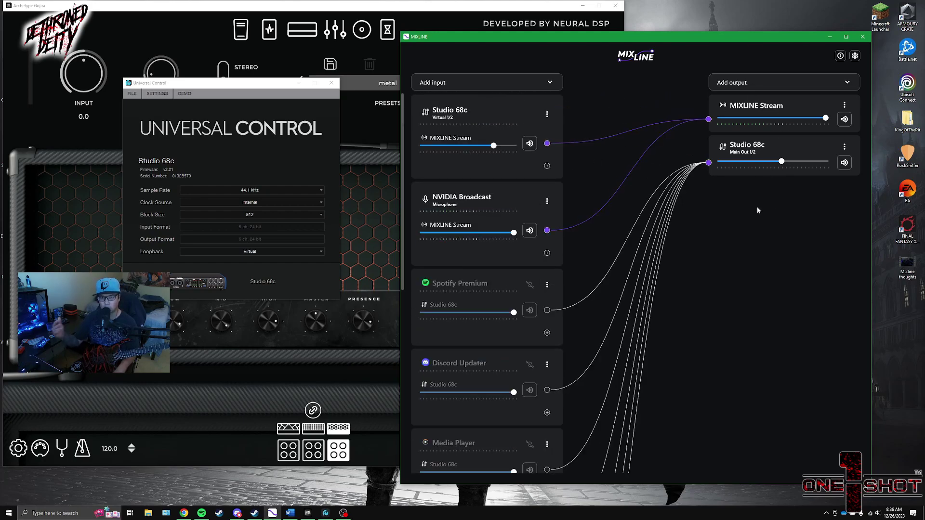
# Review the Add input and Add output lists without adding anything
pyautogui.click(547, 84)
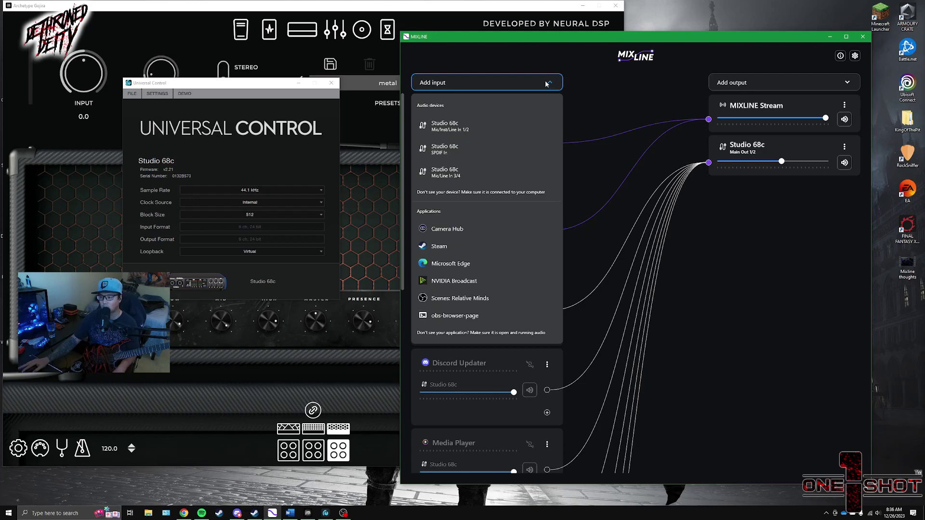
pyautogui.click(548, 83)
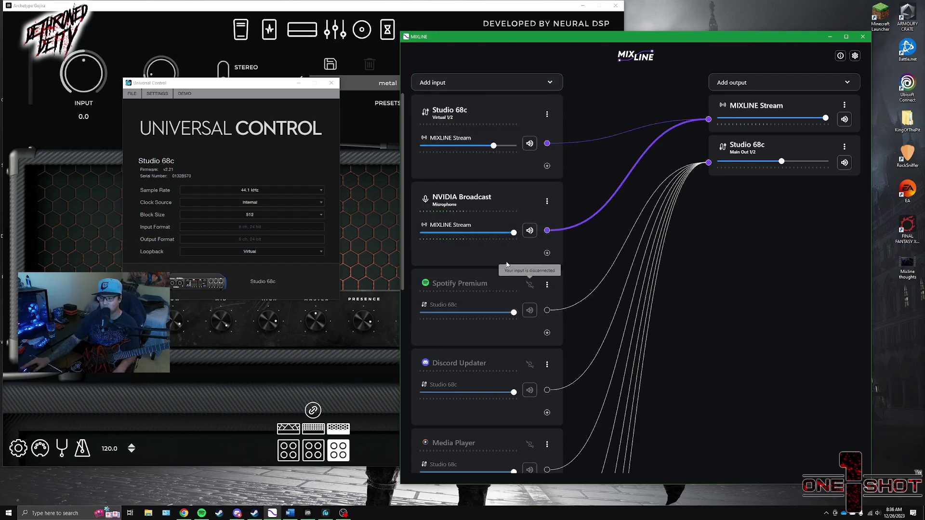
pyautogui.click(549, 83)
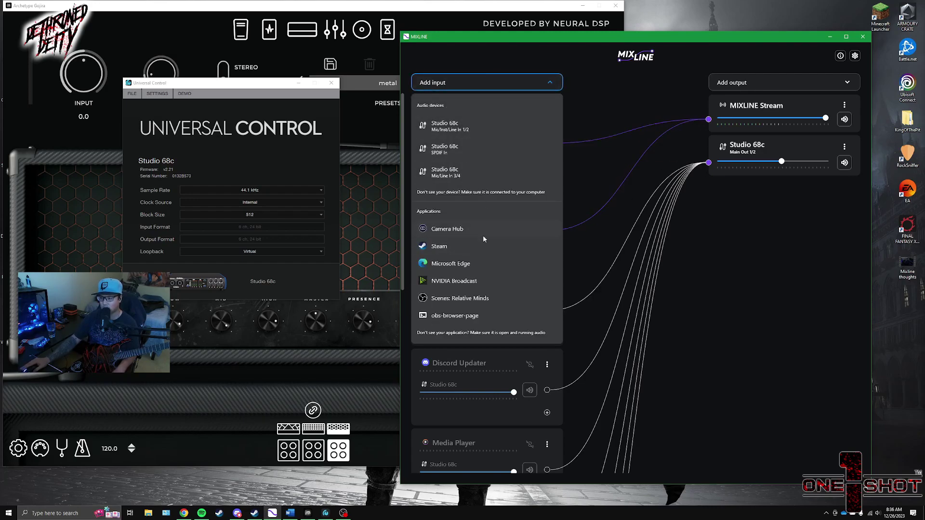
pyautogui.click(550, 83)
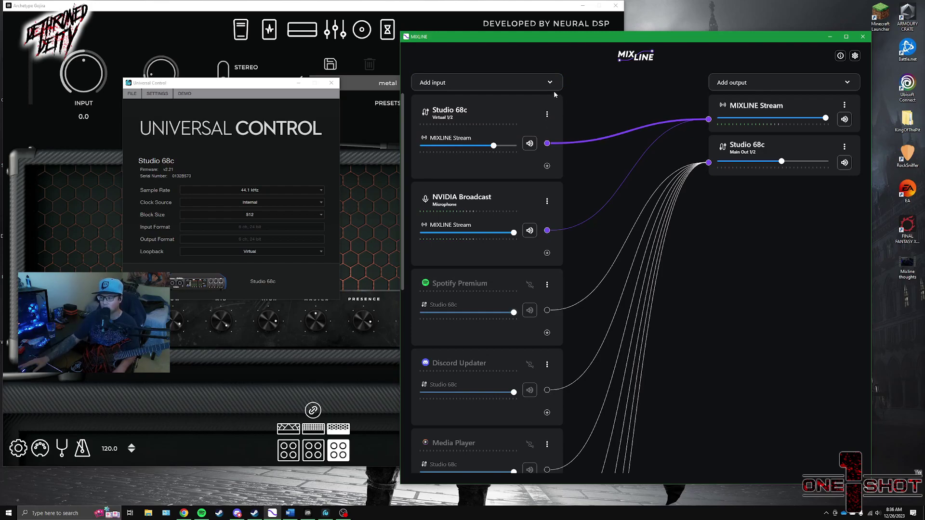
pyautogui.click(801, 84)
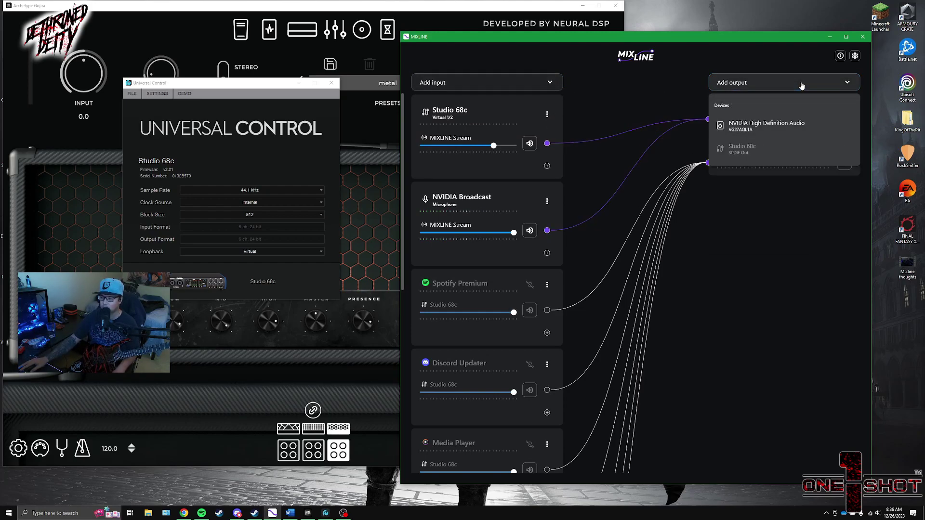
pyautogui.click(802, 86)
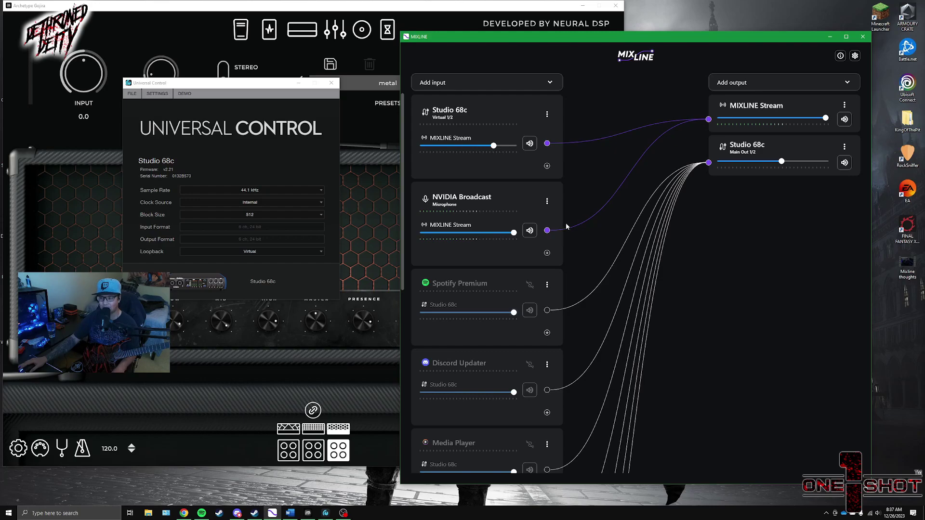
# Max the Spotify (Rain) Studio 68c slider, then bring the Archetype Gojira amp window forward
pyautogui.scroll(-5, 505, 252)
pyautogui.scroll(3, 502, 255)
pyautogui.scroll(3, 501, 255)
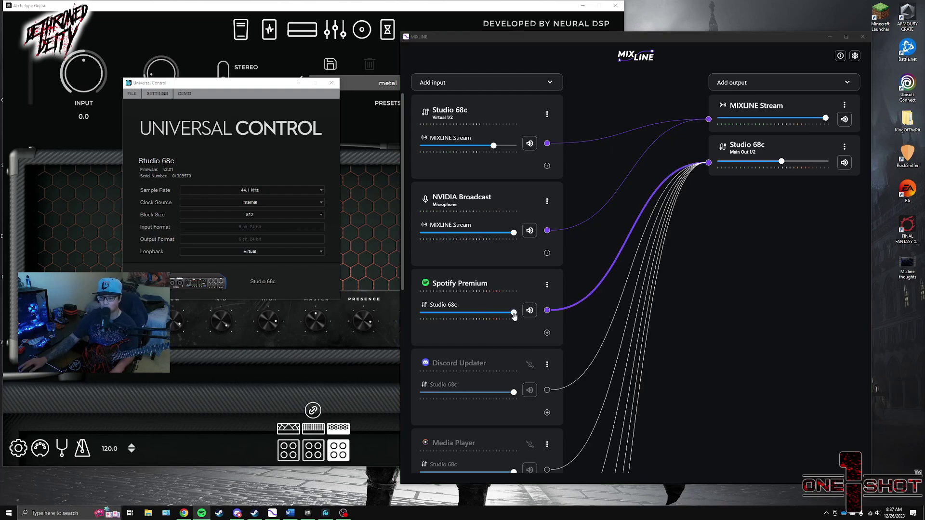
pyautogui.moveTo(514, 314); pyautogui.dragTo(455, 321)
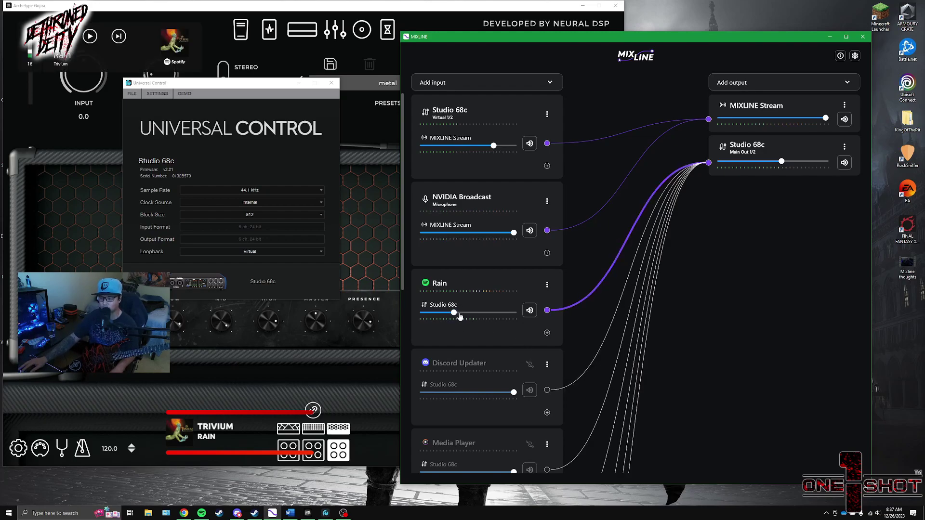
pyautogui.moveTo(454, 313); pyautogui.dragTo(518, 321)
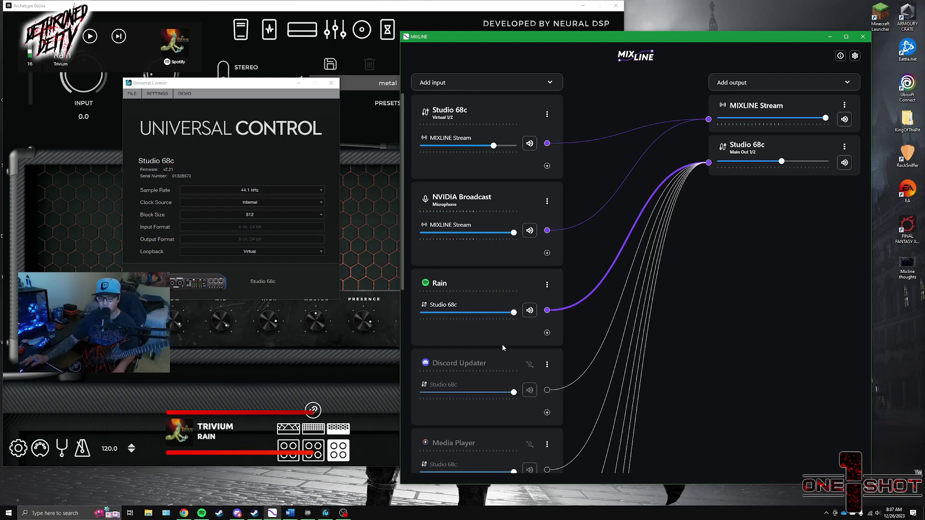
pyautogui.click(391, 7)
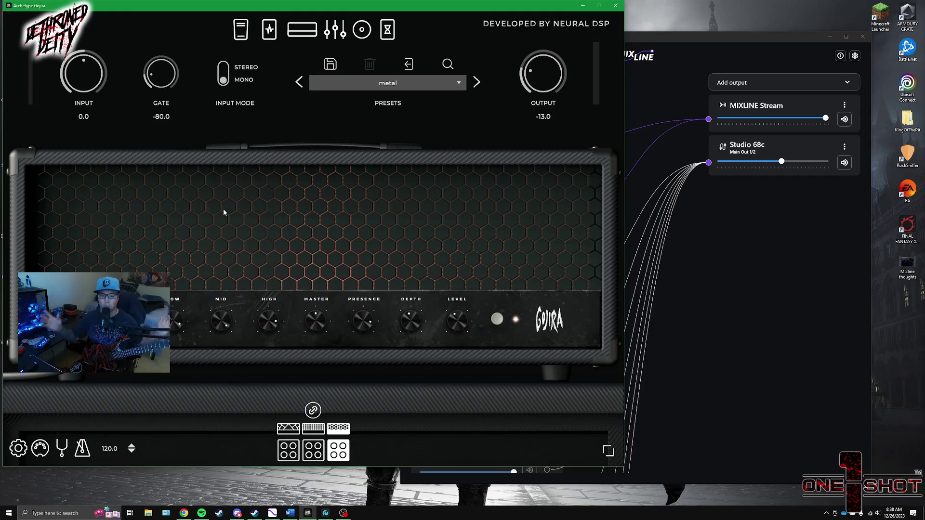
# Launch Task Manager from a Windows search for 'task'
pyautogui.click(685, 38)
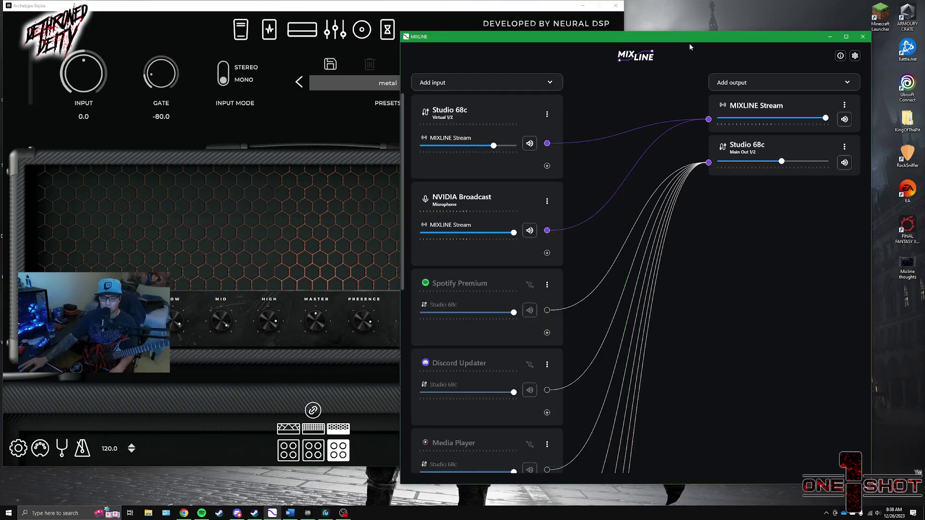
pyautogui.click(52, 513)
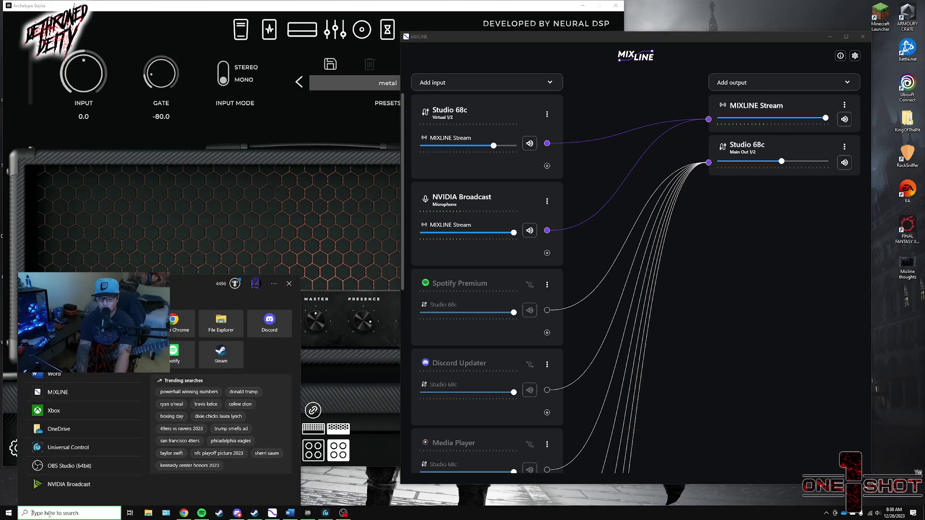
pyautogui.write('task')
pyautogui.press('Return')
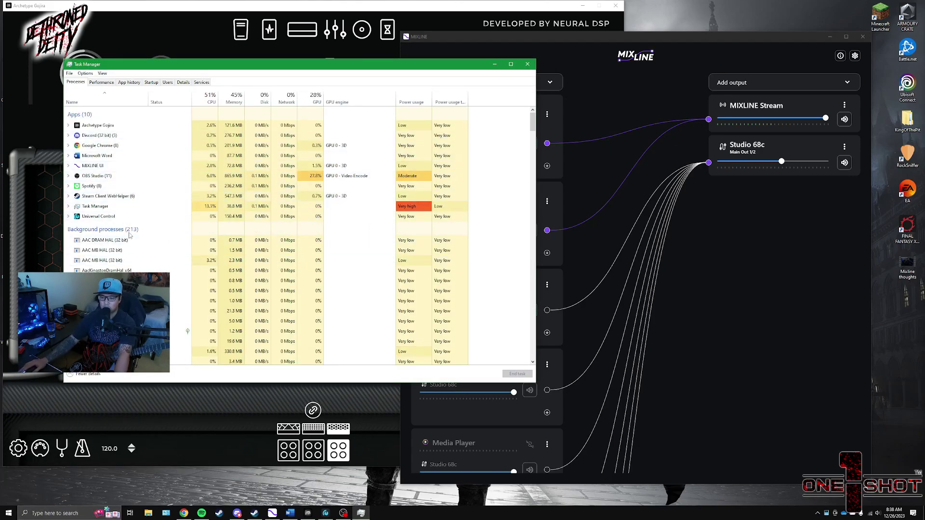
# Scroll the Processes list to review MIXLINE and other processes, then close Task Manager
pyautogui.scroll(-5, 122, 221)
pyautogui.moveTo(533, 138); pyautogui.dragTo(527, 195)
pyautogui.scroll(-10, 186, 236)
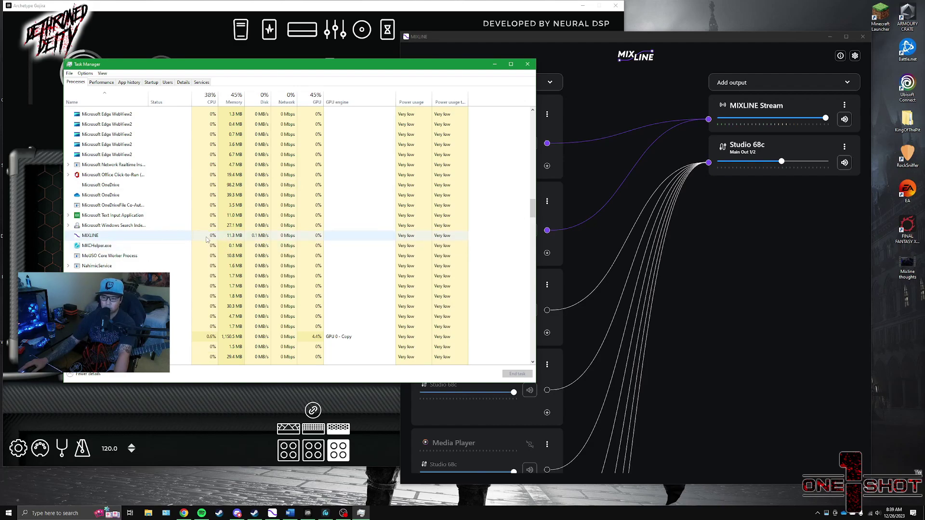
pyautogui.scroll(5, 332, 235)
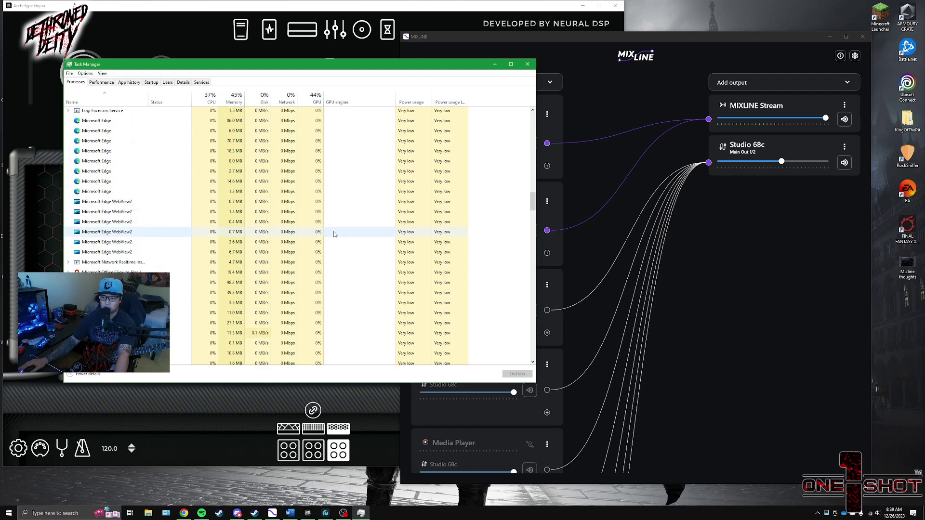
pyautogui.scroll(2, 356, 214)
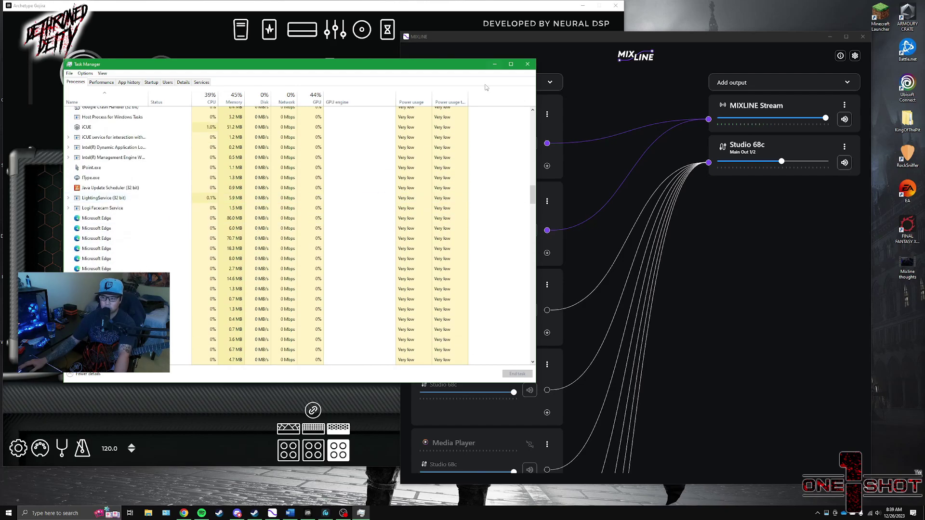
pyautogui.click(527, 64)
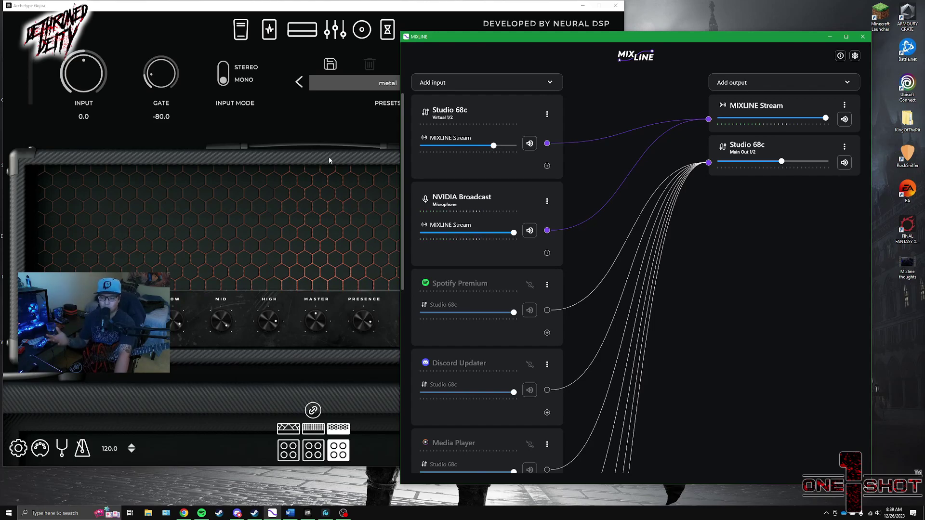
# Scroll the Mixline input list down to Media Player, Chrome and the game inputs
pyautogui.scroll(-3, 452, 263)
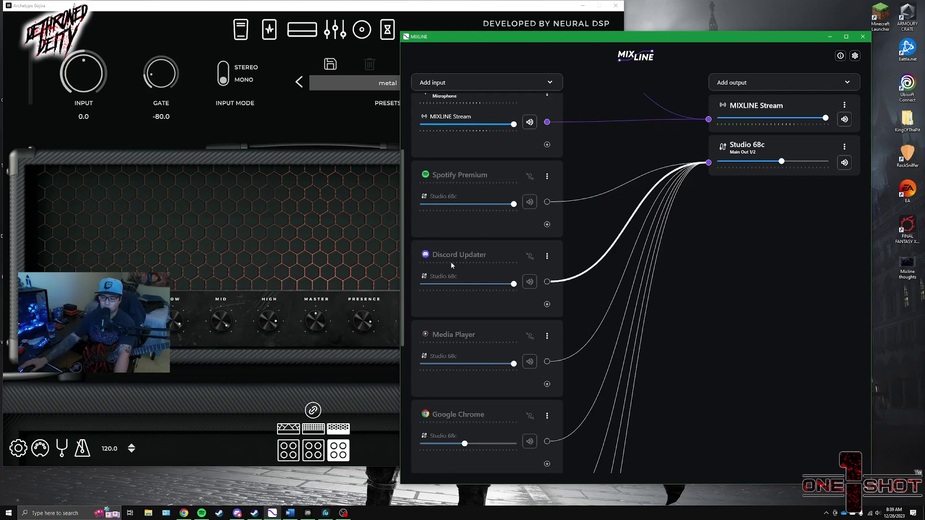
pyautogui.scroll(-3, 451, 264)
pyautogui.scroll(-3, 496, 272)
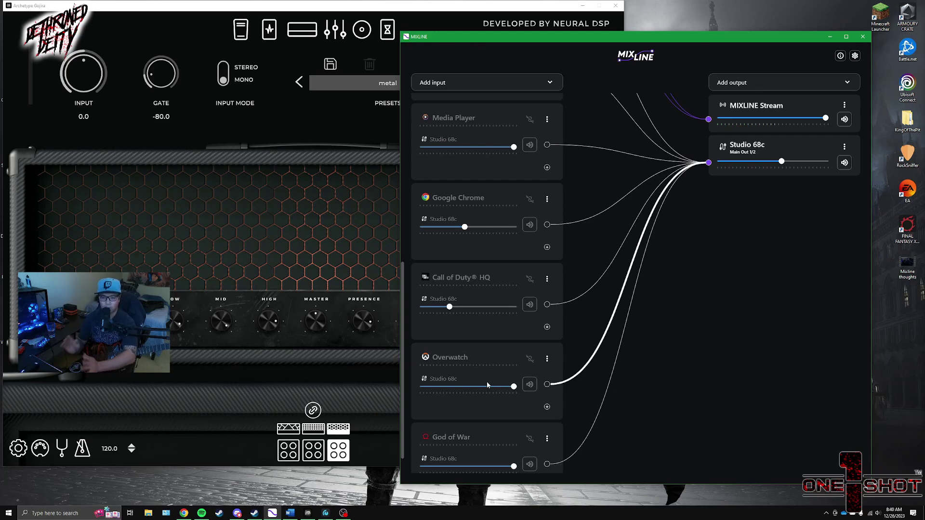
pyautogui.click(877, 513)
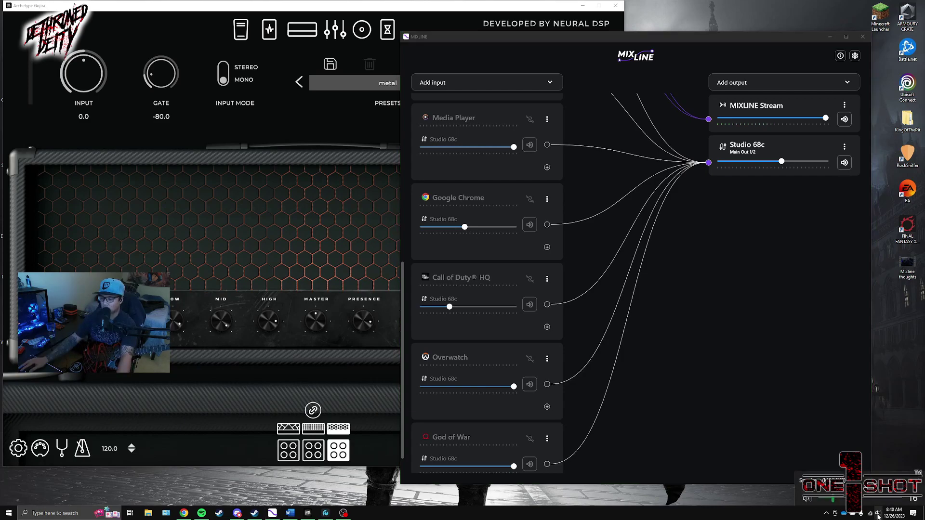
pyautogui.click(865, 477)
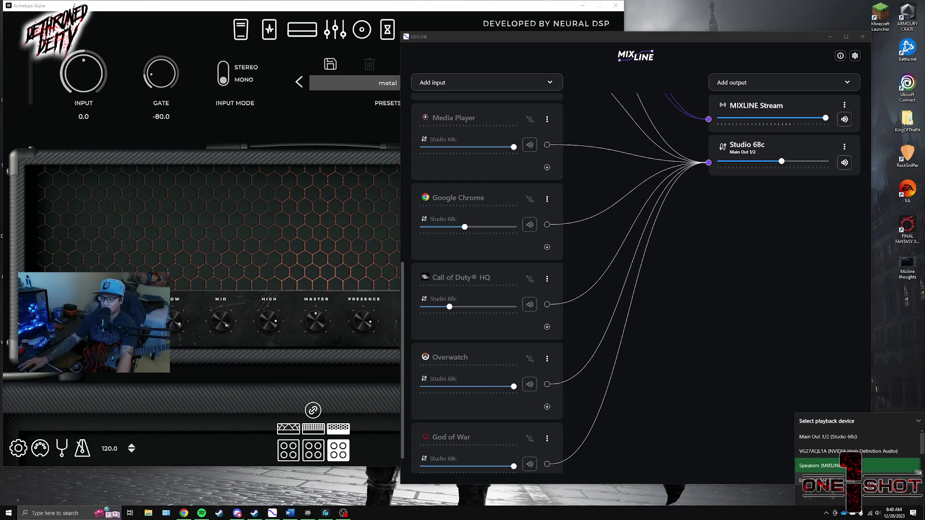
pyautogui.click(866, 469)
pyautogui.click(779, 423)
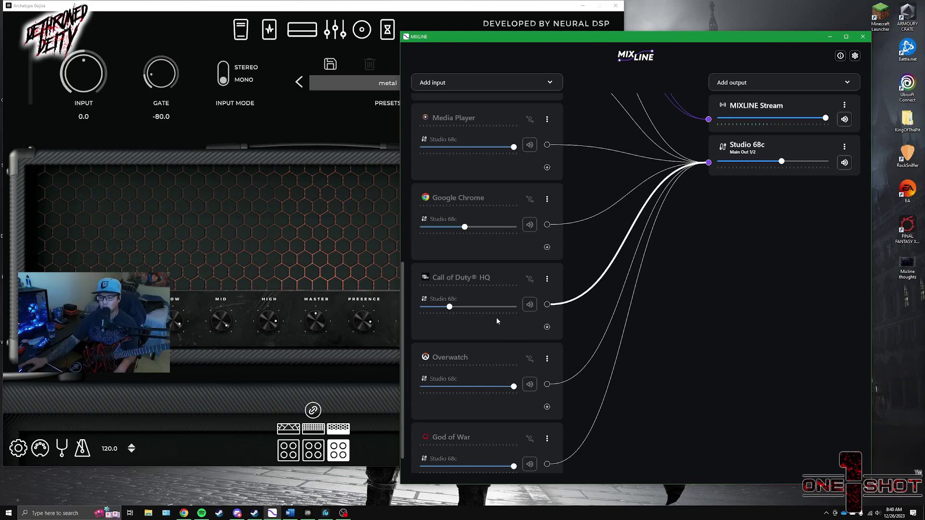
pyautogui.click(484, 82)
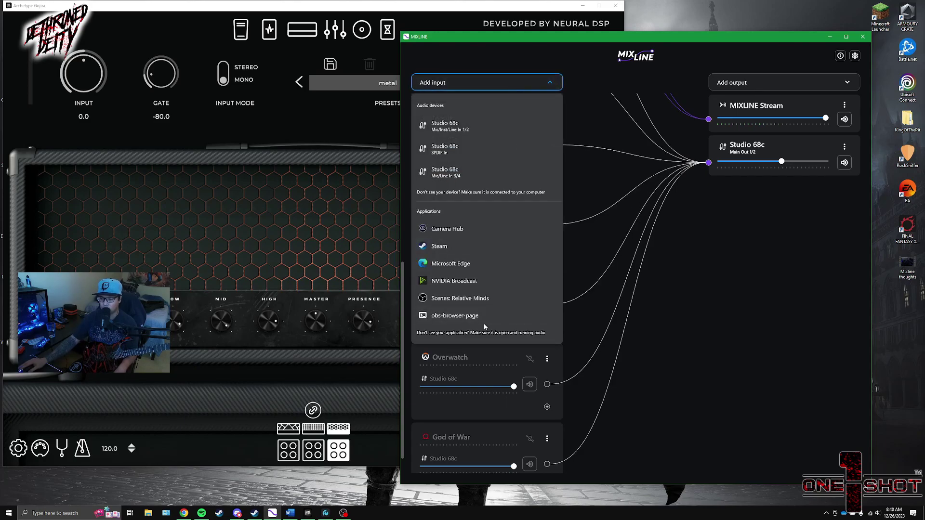
pyautogui.click(721, 371)
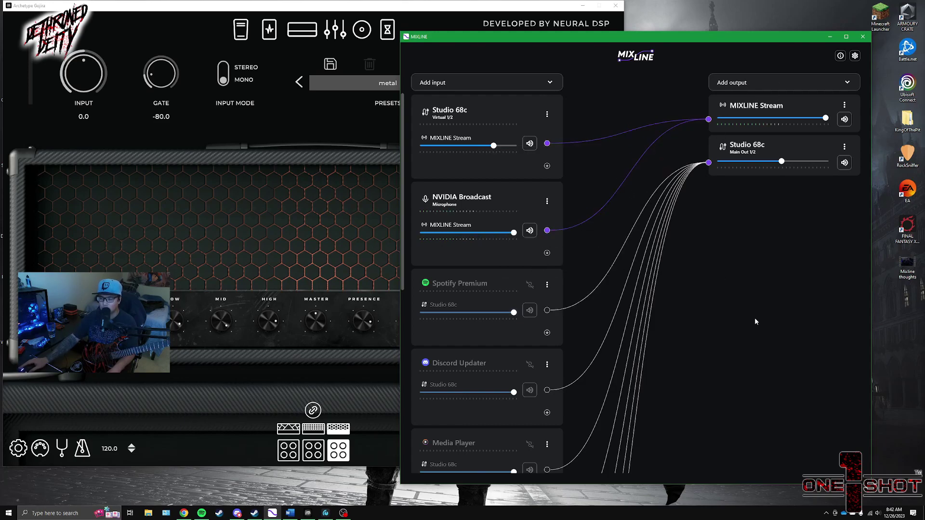
pyautogui.scroll(-7, 482, 260)
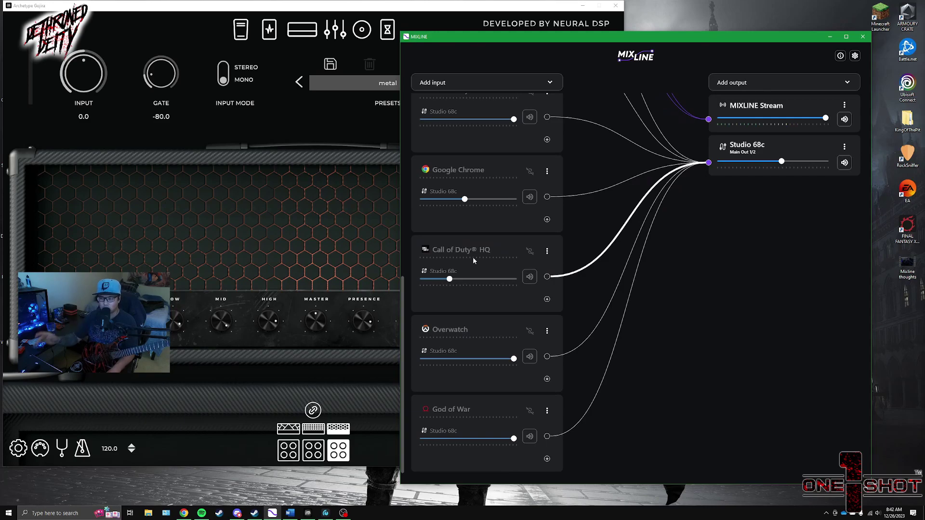
pyautogui.scroll(7, 481, 274)
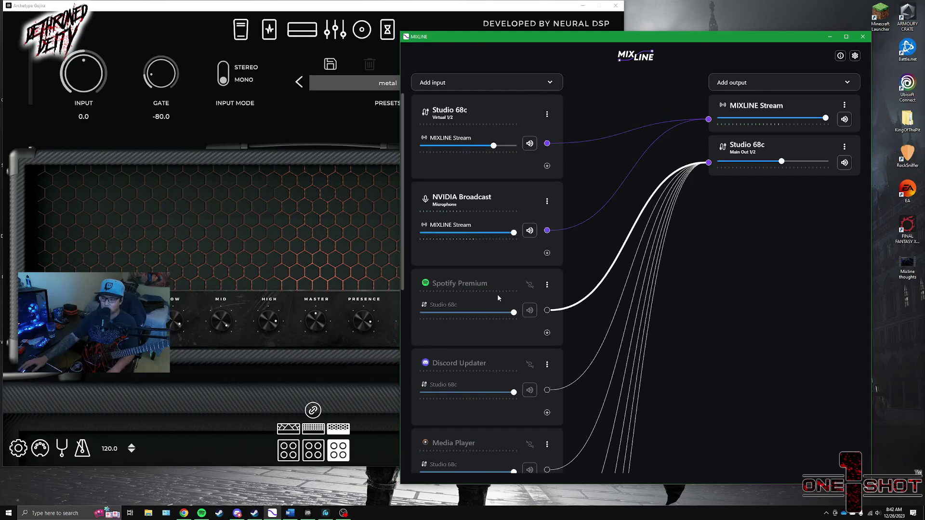